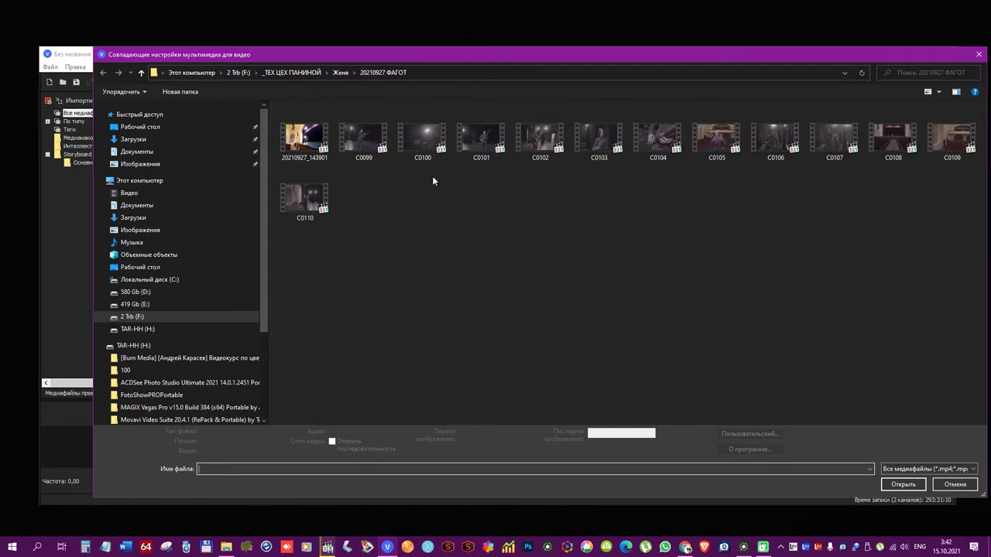
Create a new project with its video settings matched to clip C0099 from the 20210927 ФАГОТ folder
click(369, 141)
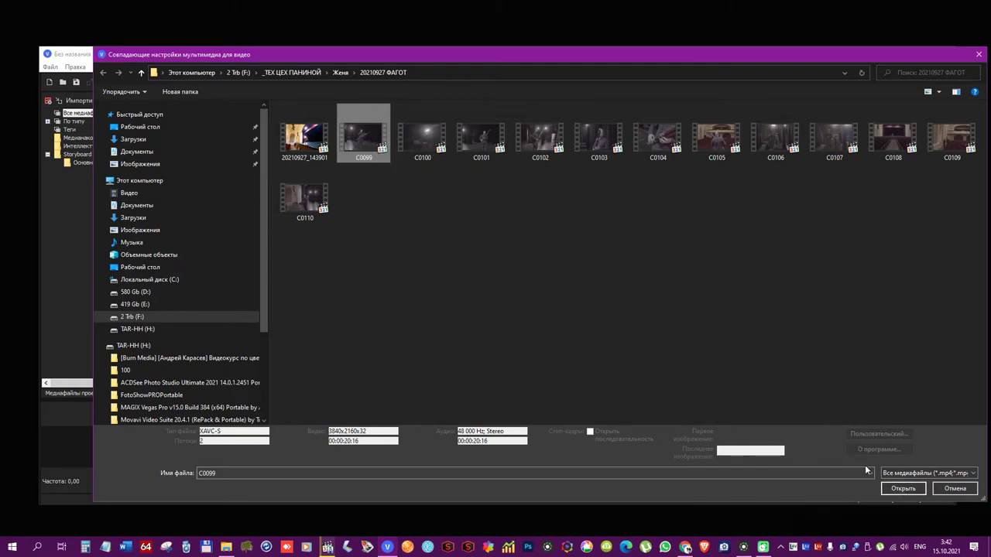
click(905, 489)
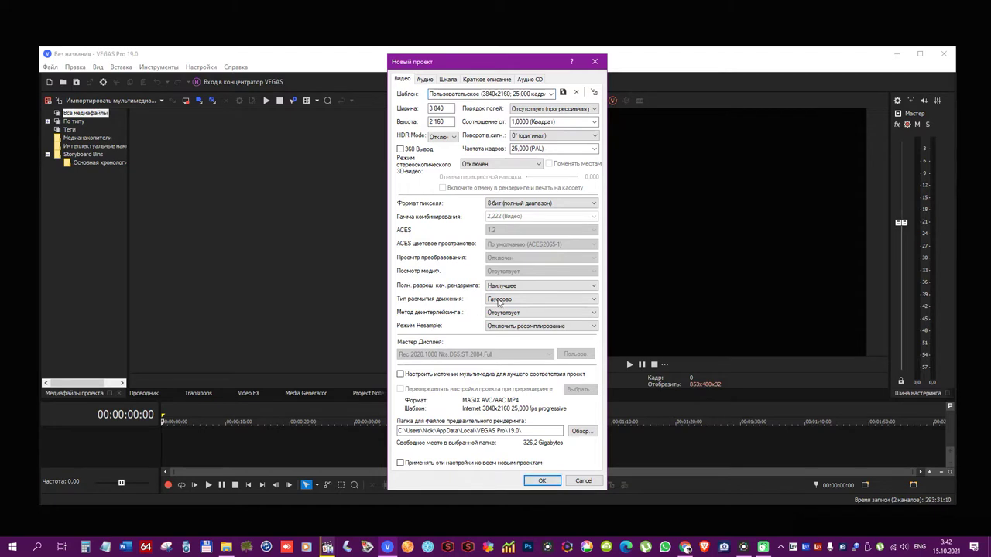
click(541, 482)
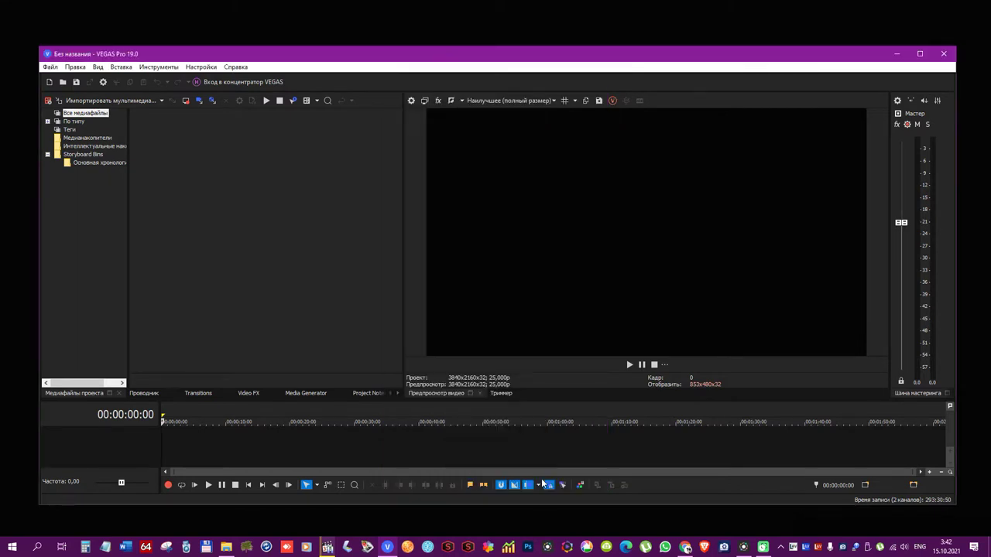
Preview several clips in the 20210927 ФАГОТ folder and place C0103.MP4 on the empty timeline, starting at about 7 seconds
click(144, 394)
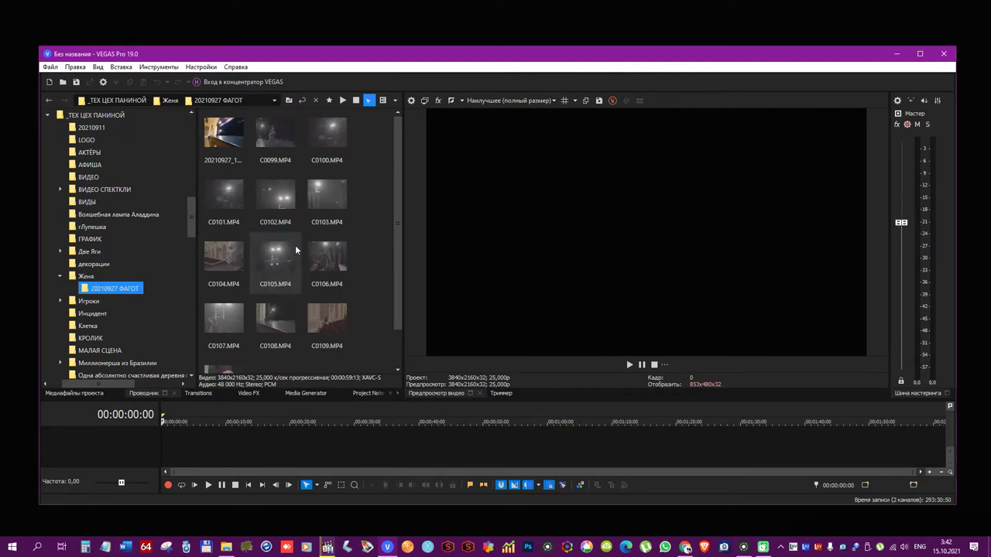
click(273, 133)
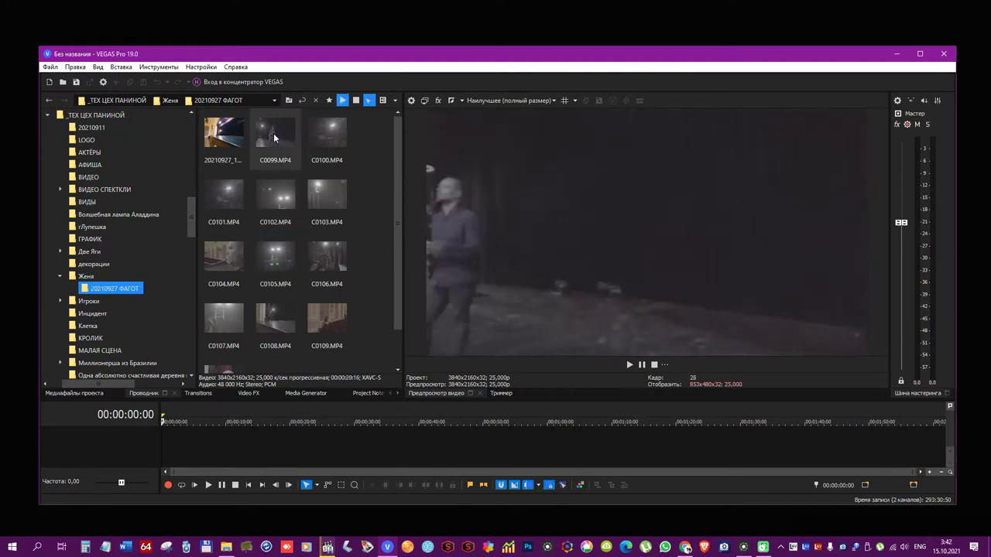
click(336, 136)
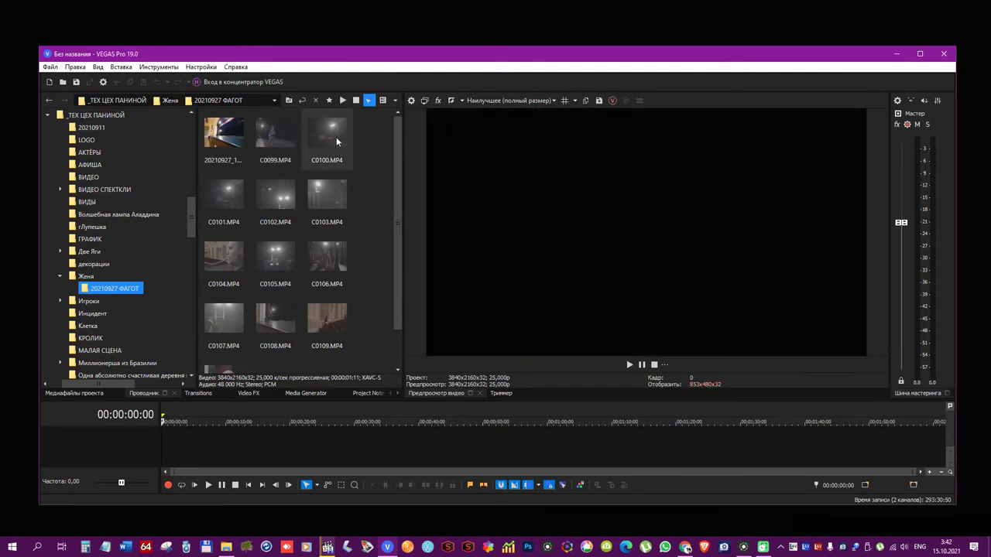
click(266, 129)
click(277, 201)
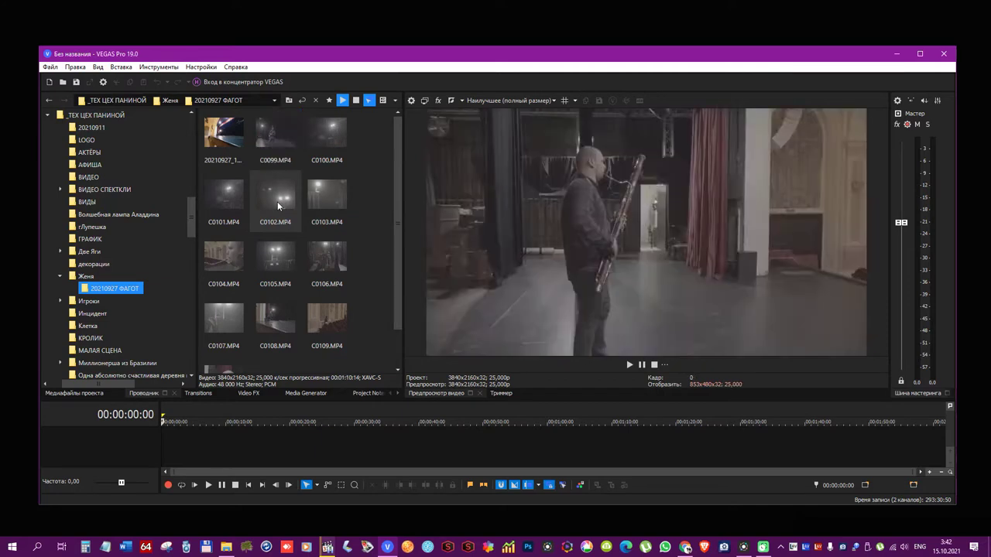
click(336, 200)
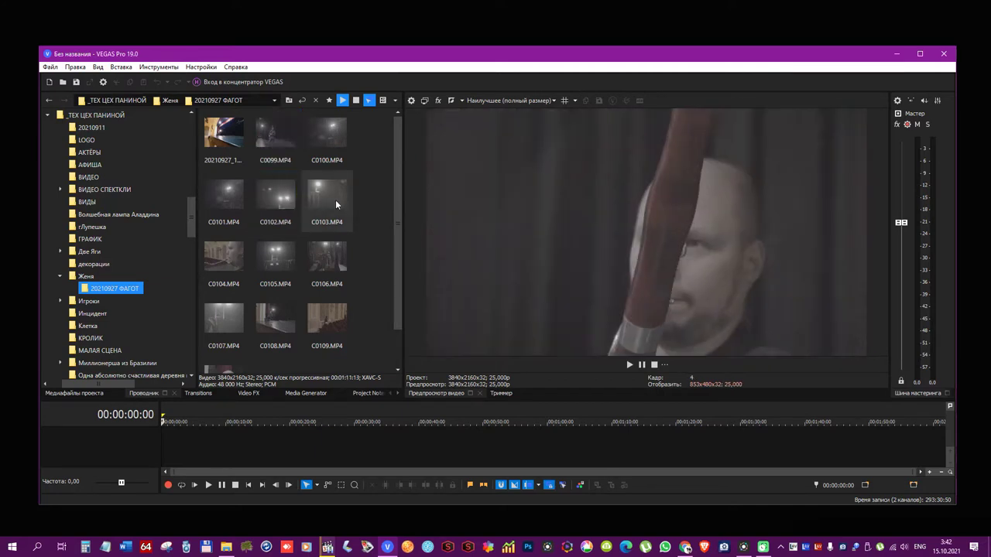
drag(326, 214, 216, 443)
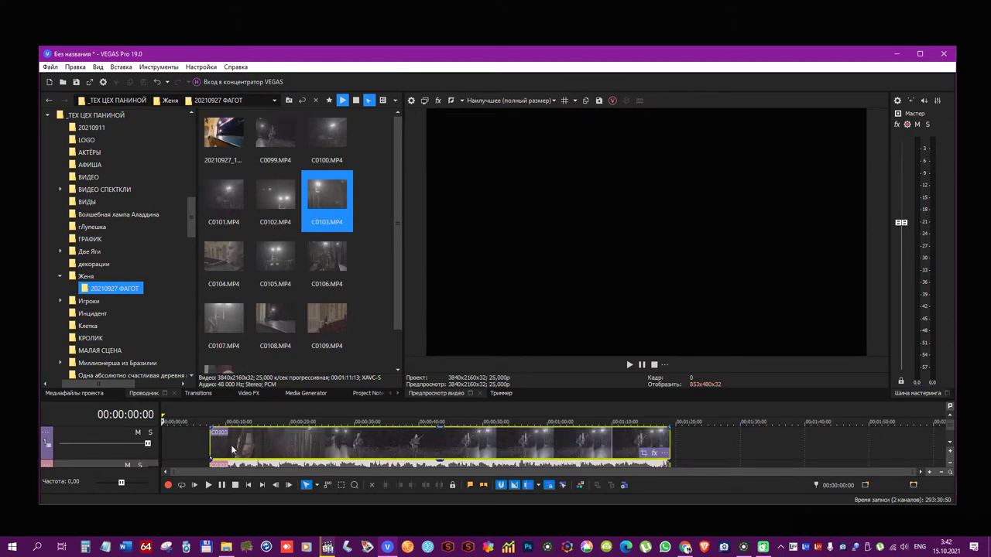
drag(277, 504, 271, 527)
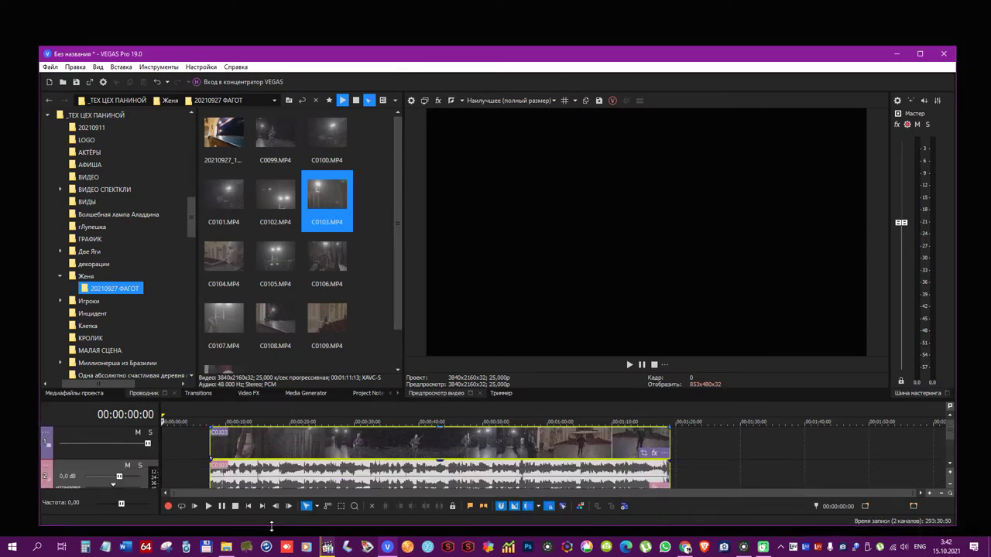
Mute the video track, place the playhead at 00:00:36:00 and unmute the track
click(87, 439)
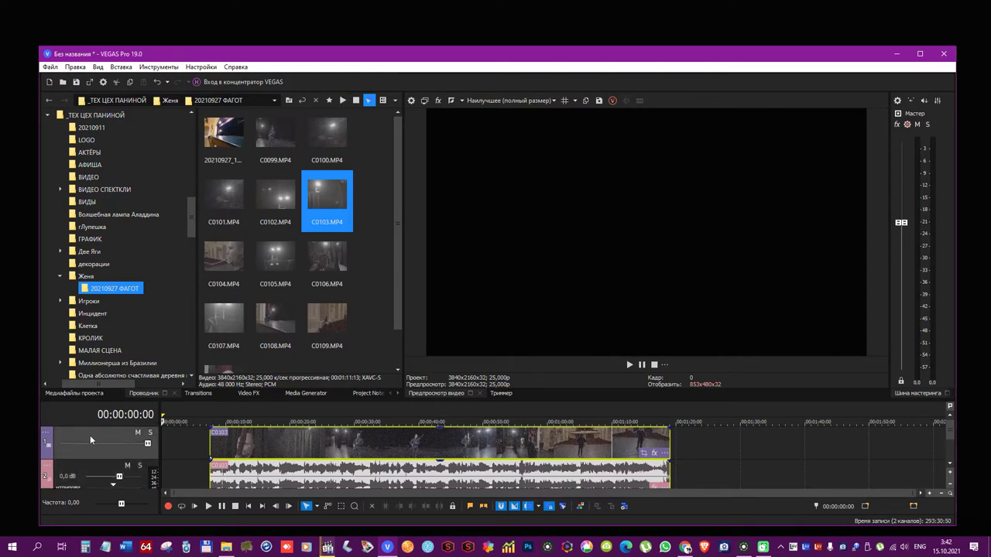
click(137, 432)
click(392, 408)
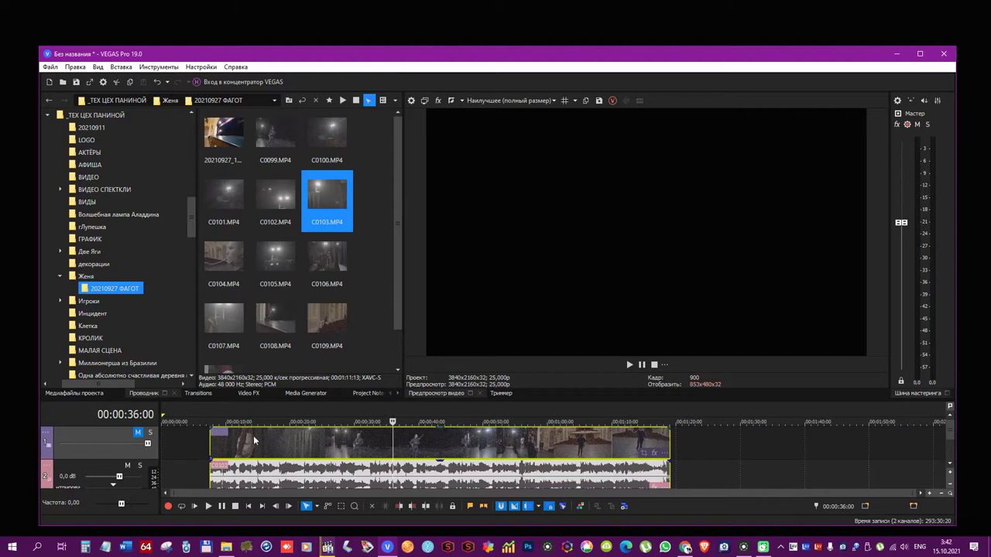
click(138, 432)
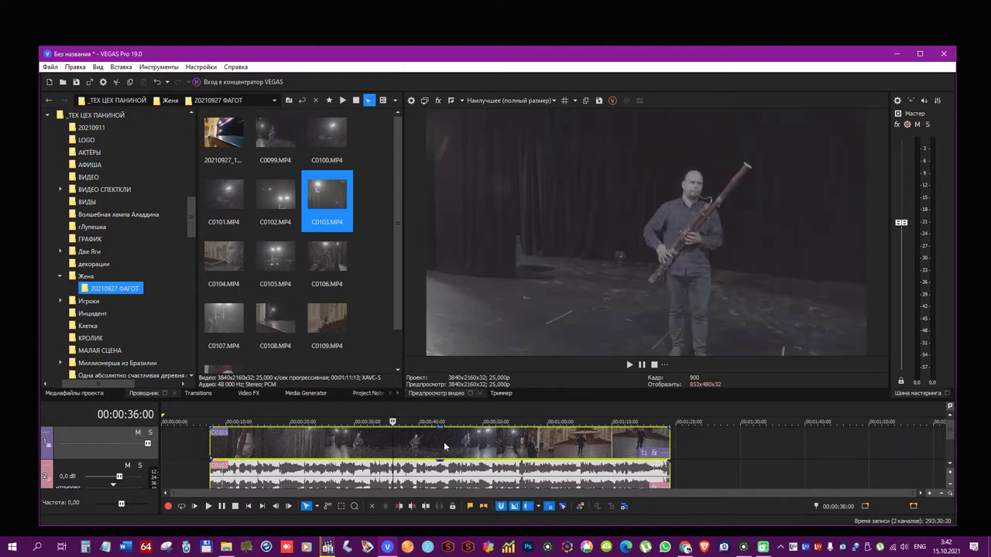
Make the track effects control (Спецэффекты дорожки) visible in the video track headers
right_click(45, 438)
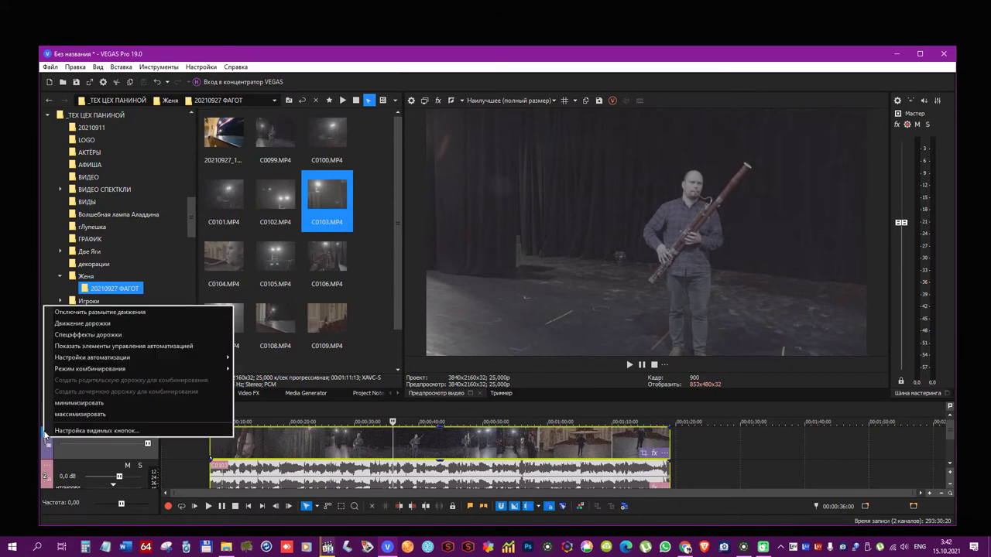
click(105, 431)
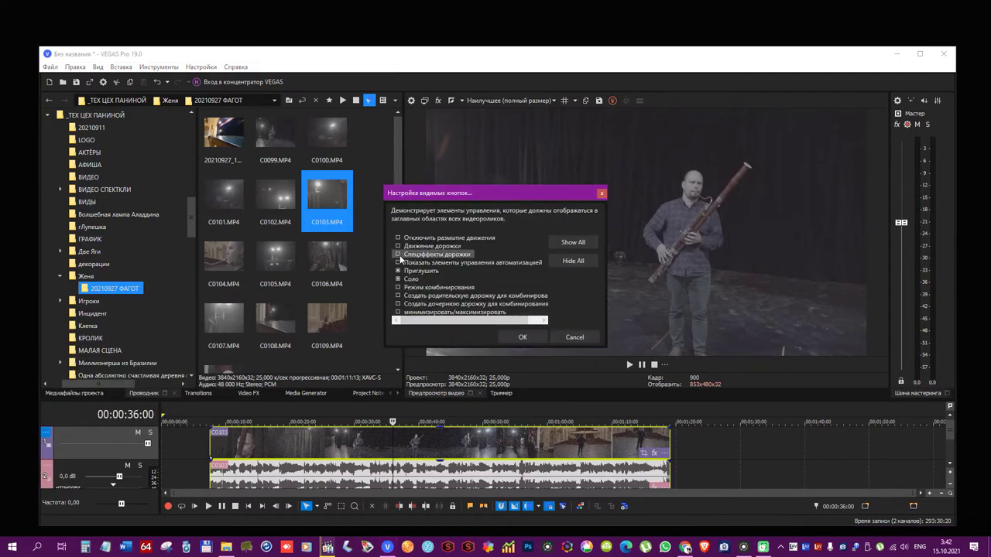
click(529, 339)
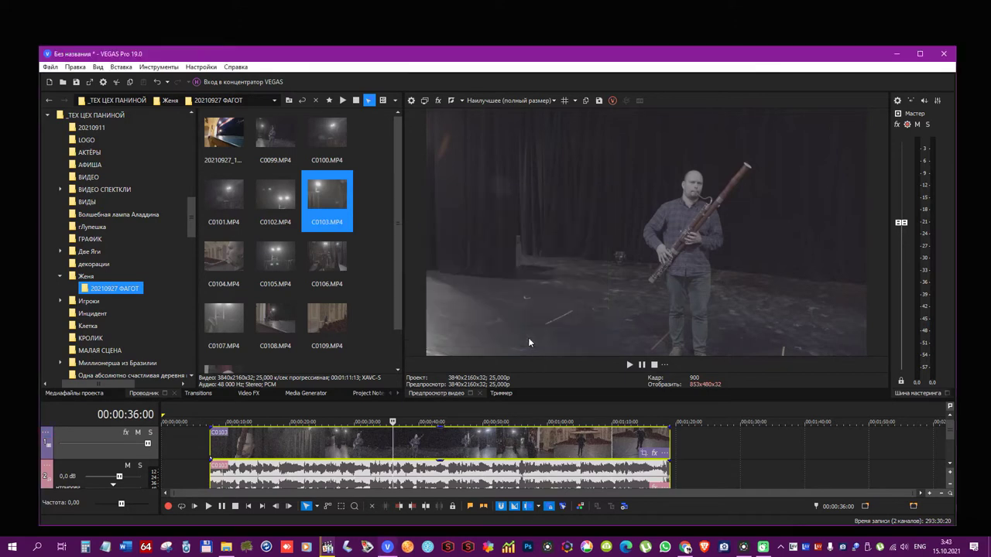
Add the LUT Filter effect to video track 1 and move its settings window clear of the preview
click(127, 433)
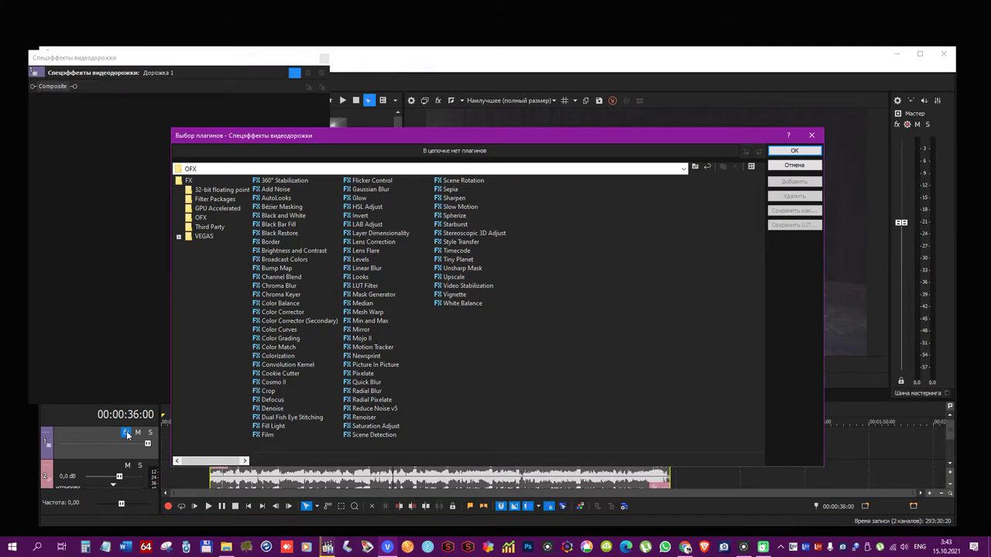
click(365, 286)
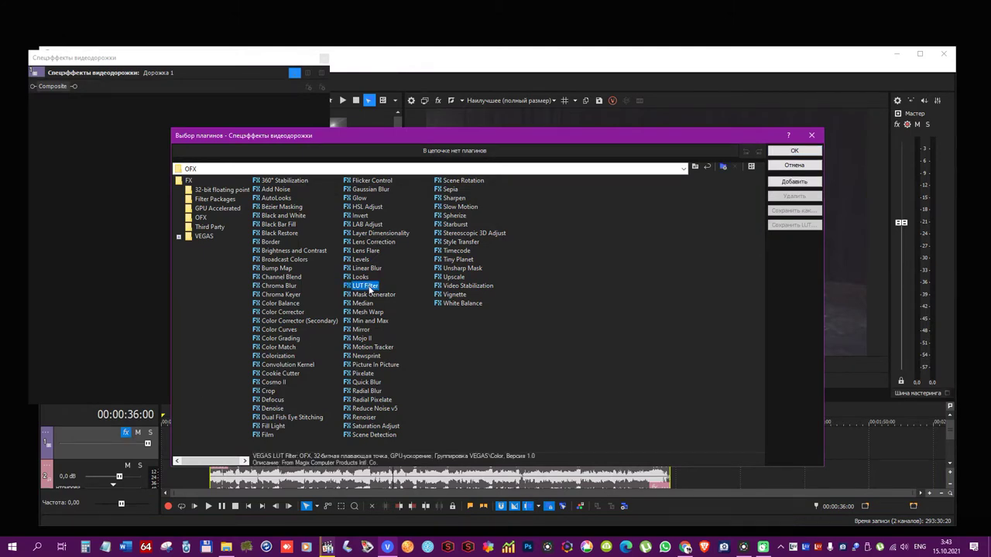
click(795, 181)
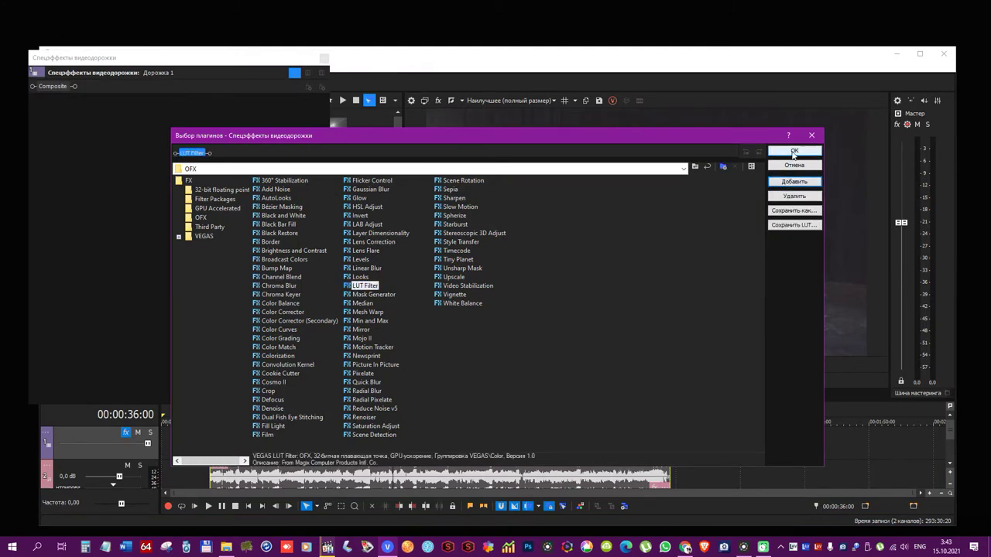
click(792, 150)
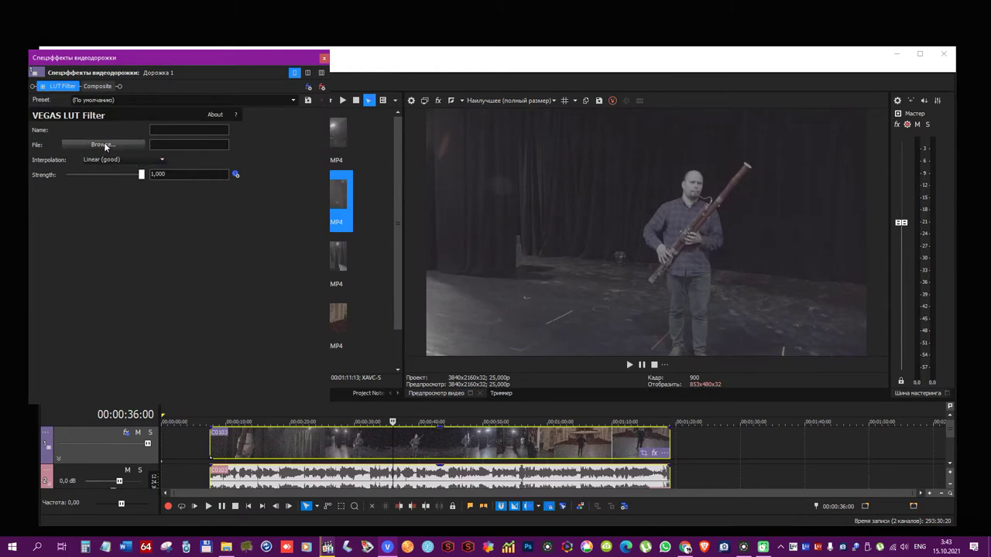
drag(212, 69, 281, 61)
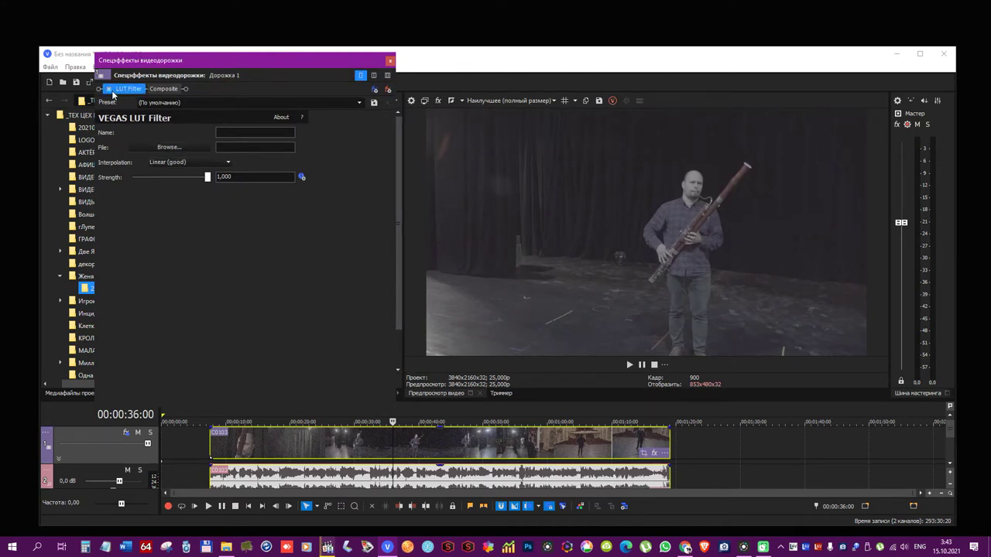
Load SLog3SGamut3.CineToLC-709TypeA.cube into the LUT Filter from the innermost Look_profile_for_resolve_S-Gamut3.cine_Slog3 folder under E:\S-Gamut 3.CineS-Log3
click(160, 146)
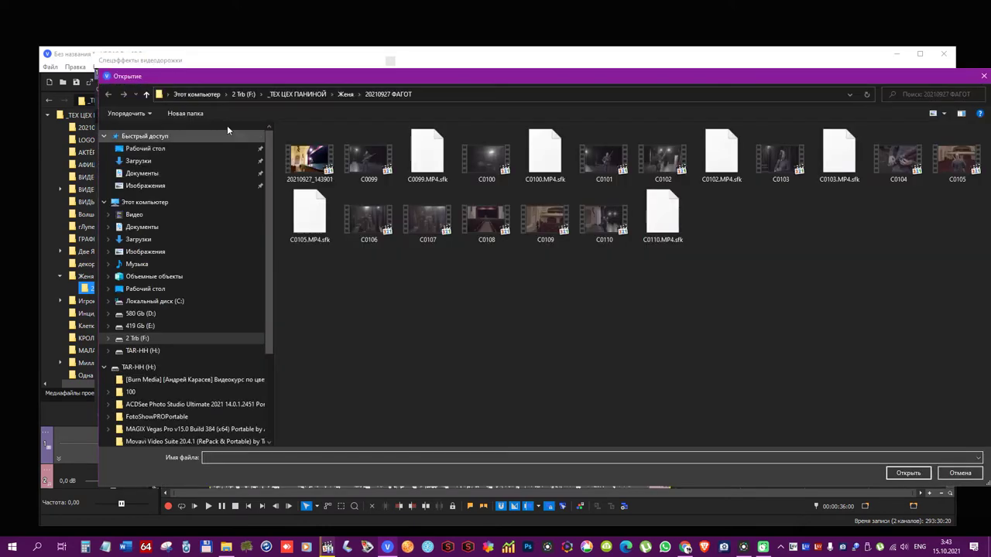
click(135, 326)
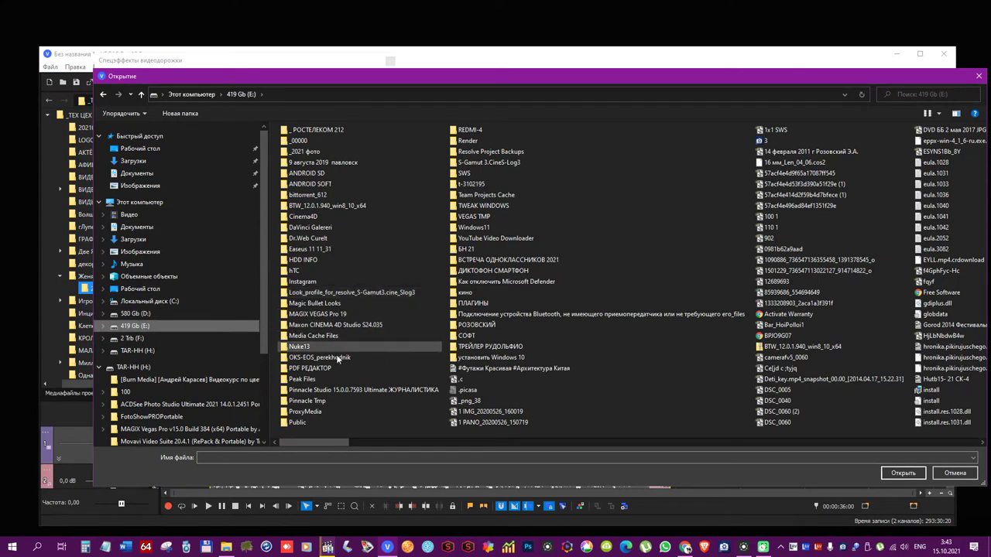
click(499, 165)
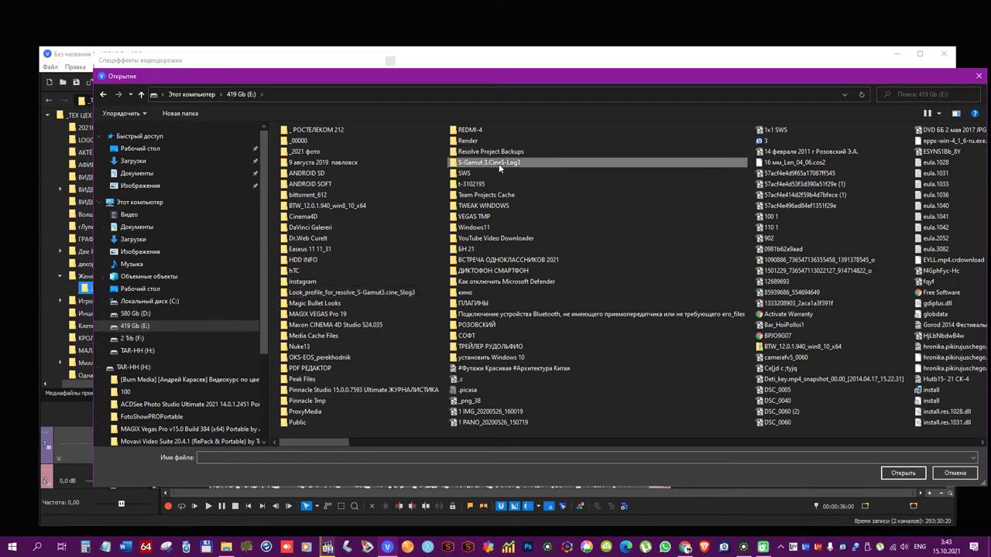
double_click(498, 163)
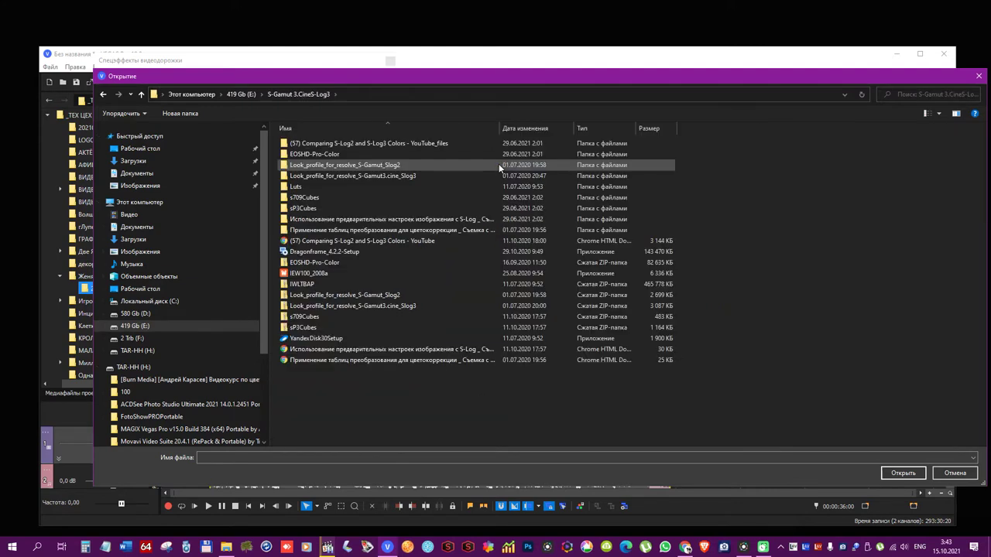
double_click(314, 177)
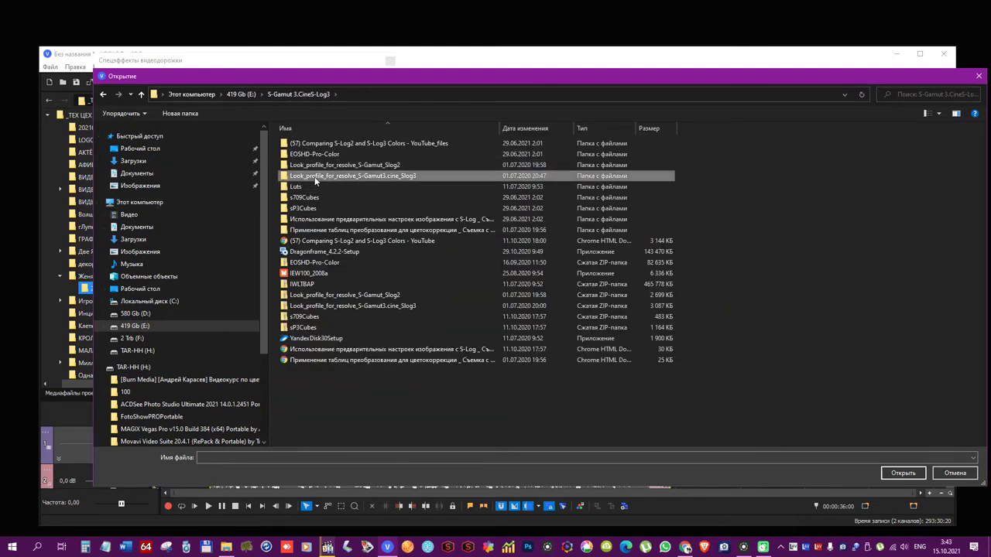
double_click(328, 143)
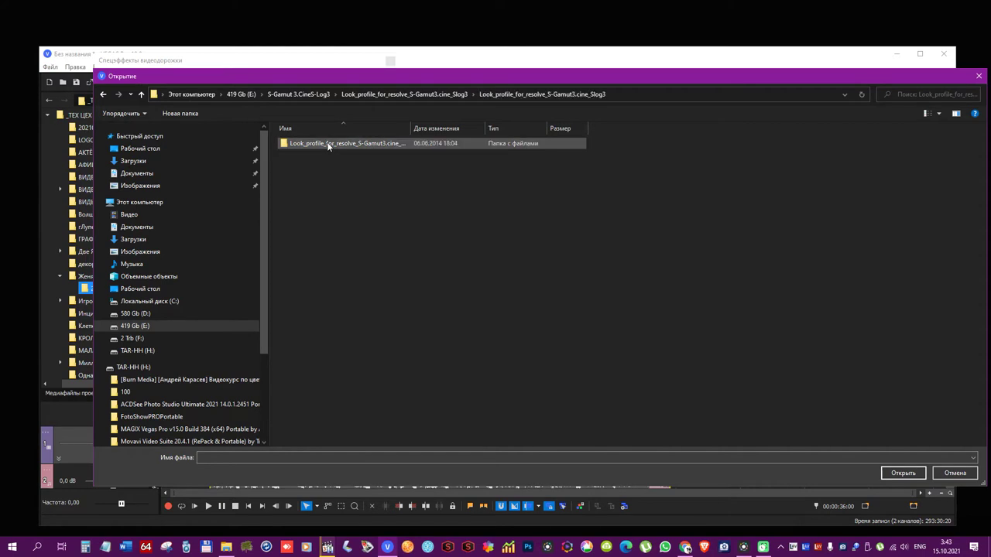
double_click(327, 144)
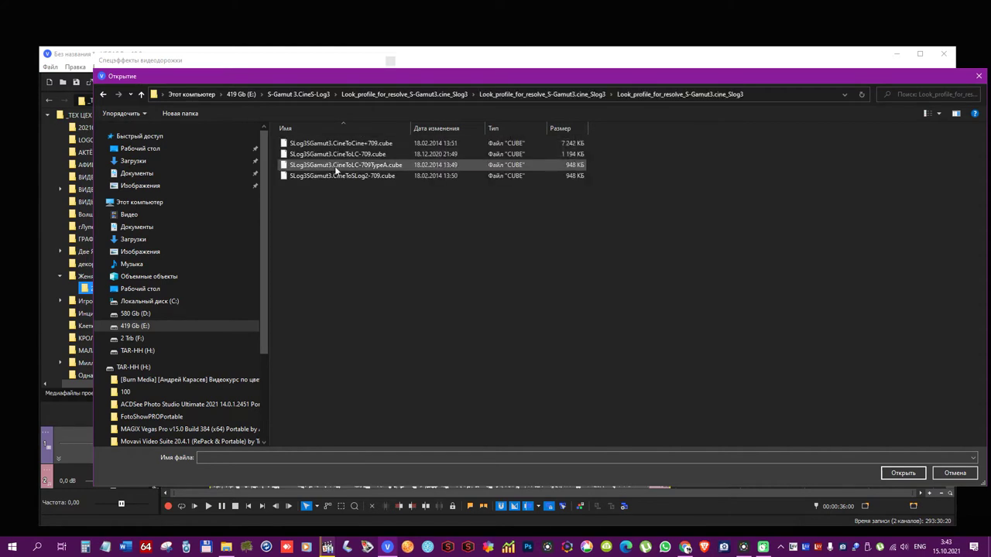
double_click(336, 166)
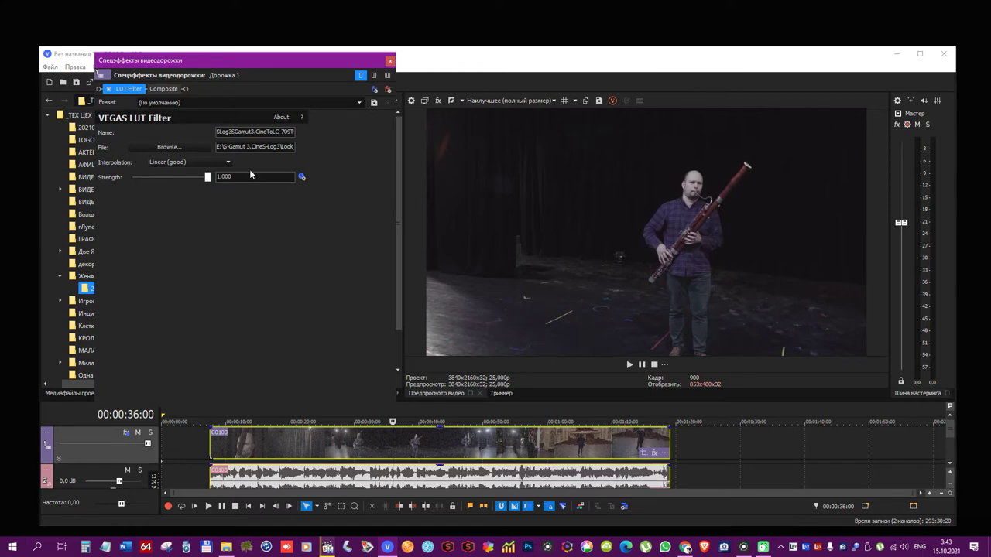
Try the SLog3SGamut3 CineToCine+709, CineToLC-709 and CineToSLog2-709 cube files in the LUT Filter for comparison
click(171, 145)
double_click(360, 144)
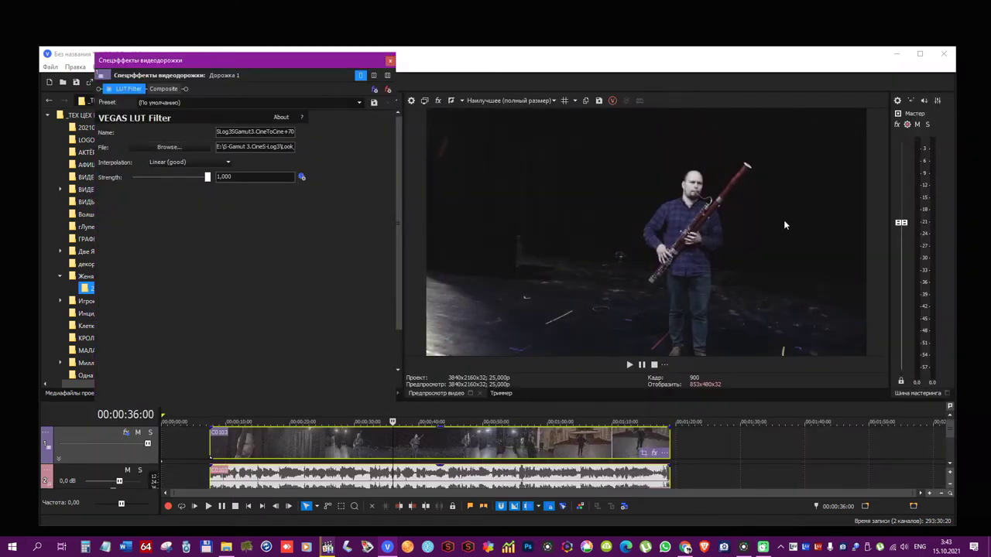
click(169, 146)
double_click(344, 154)
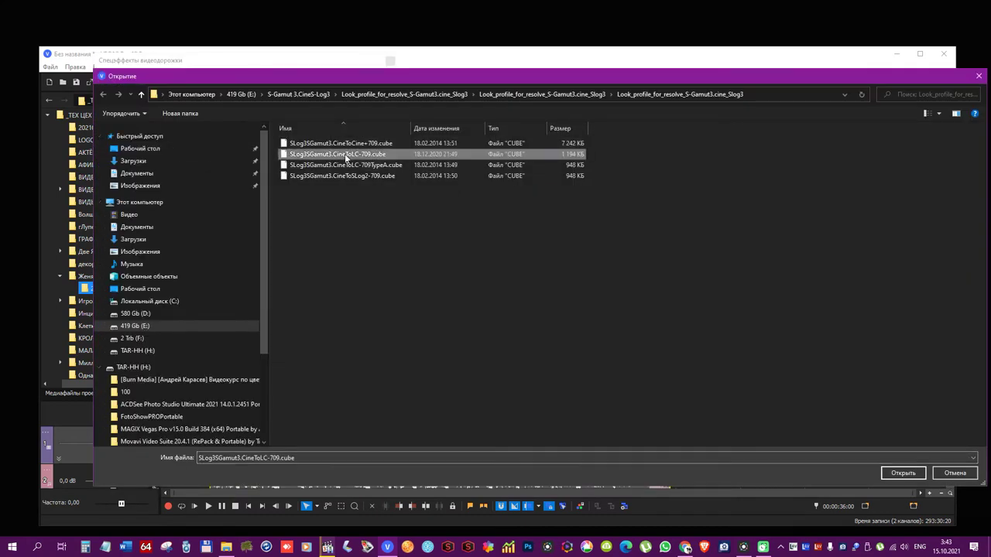
click(155, 145)
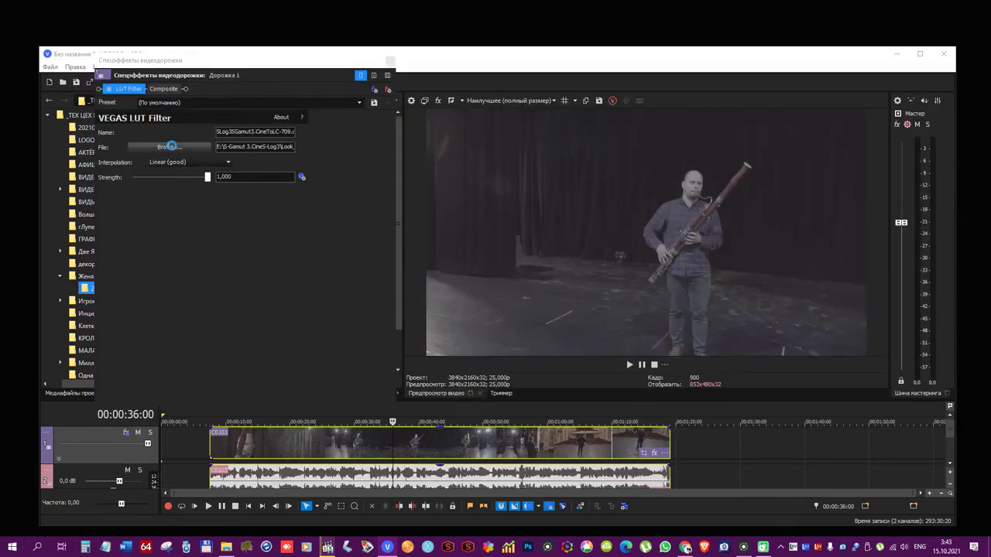
double_click(369, 182)
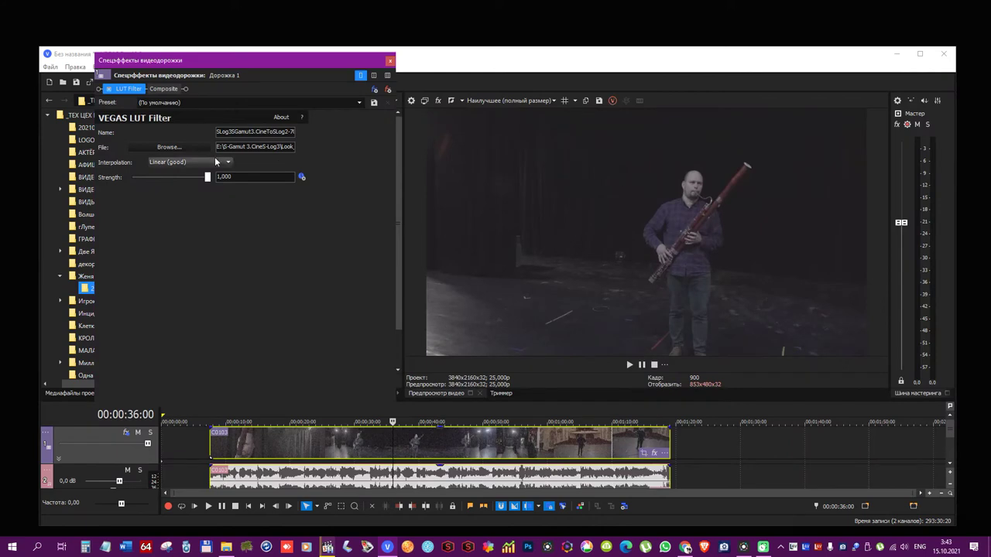
Load SLog3SGamut3.CineToLC-709TypeA.cube into the LUT Filter again and review the graded clip by scrubbing to 00:01:08:01
click(155, 148)
double_click(312, 165)
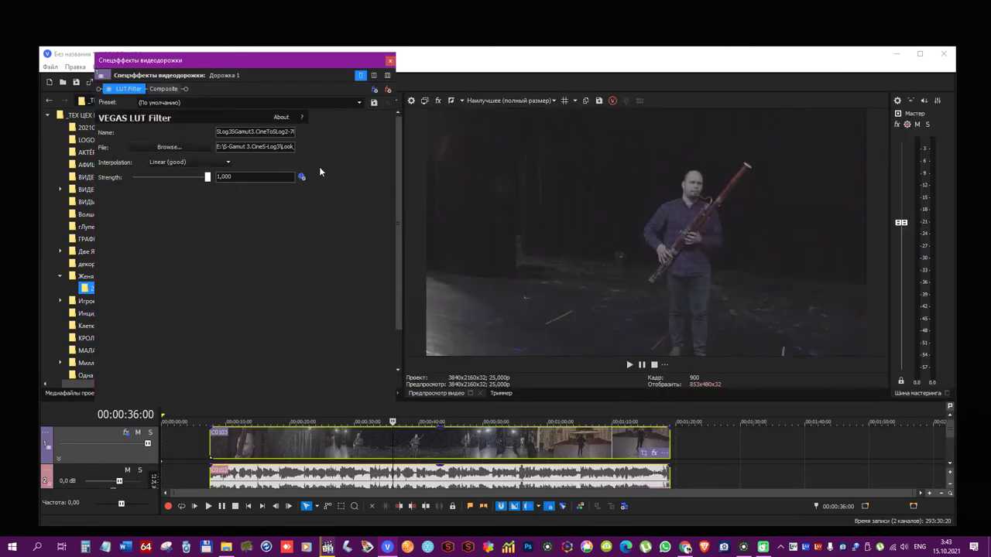
click(389, 61)
click(335, 422)
drag(402, 416, 601, 411)
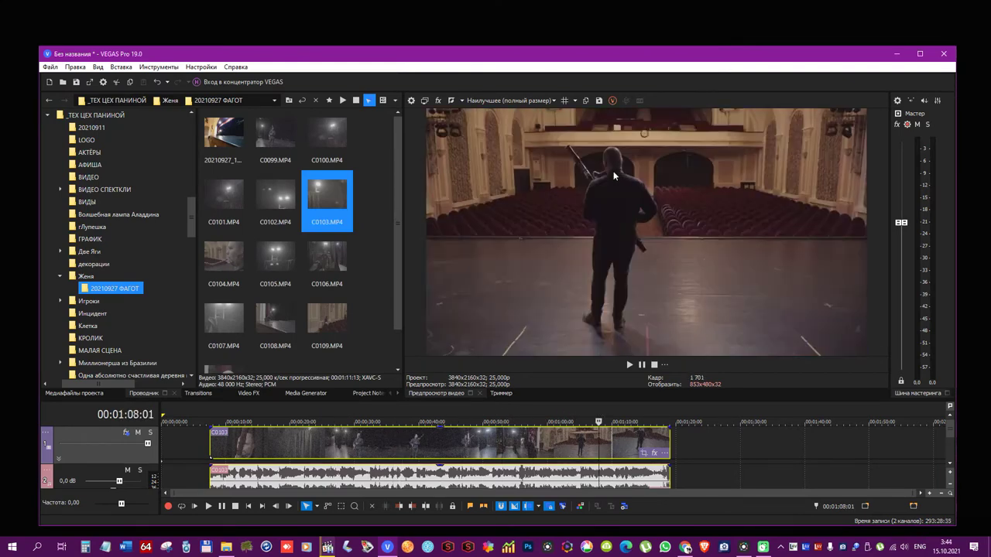
click(654, 452)
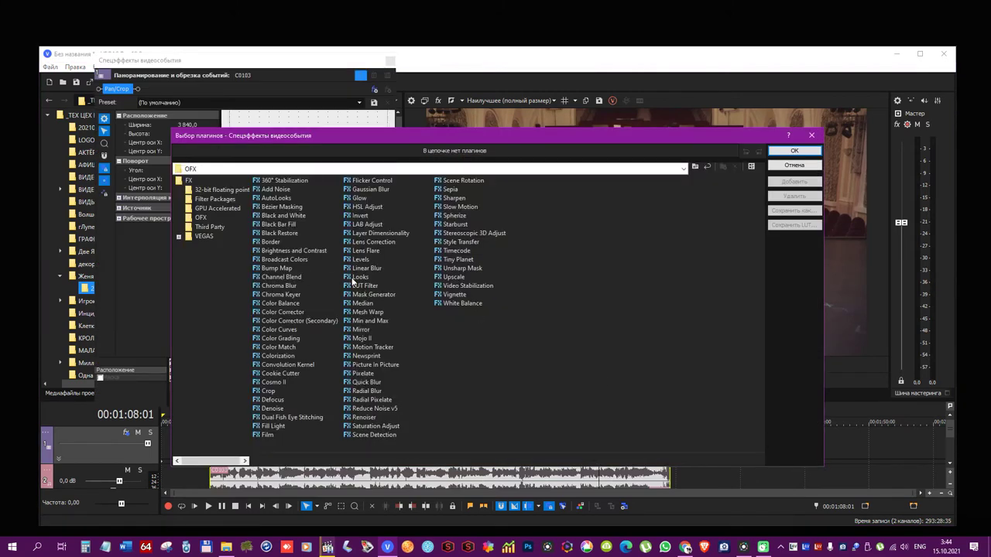
click(811, 135)
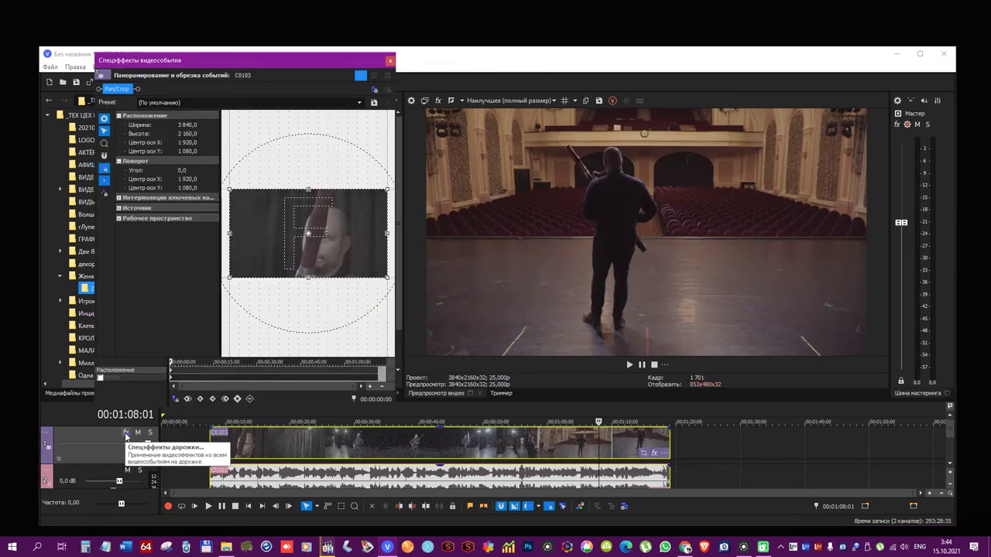
click(389, 62)
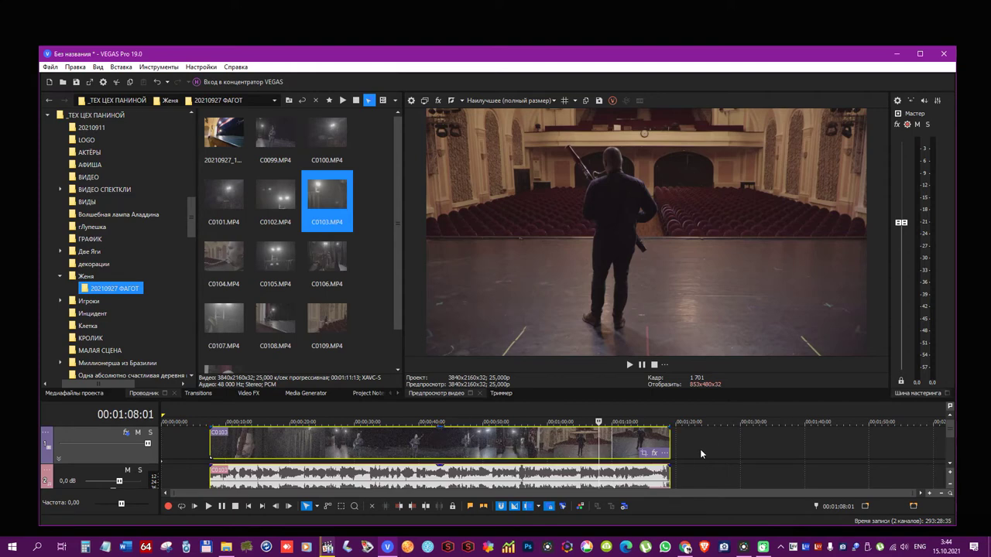
Add the 20210927_143901 clip after C0103 on video track 1 and disable the track-level LUT Filter
click(238, 139)
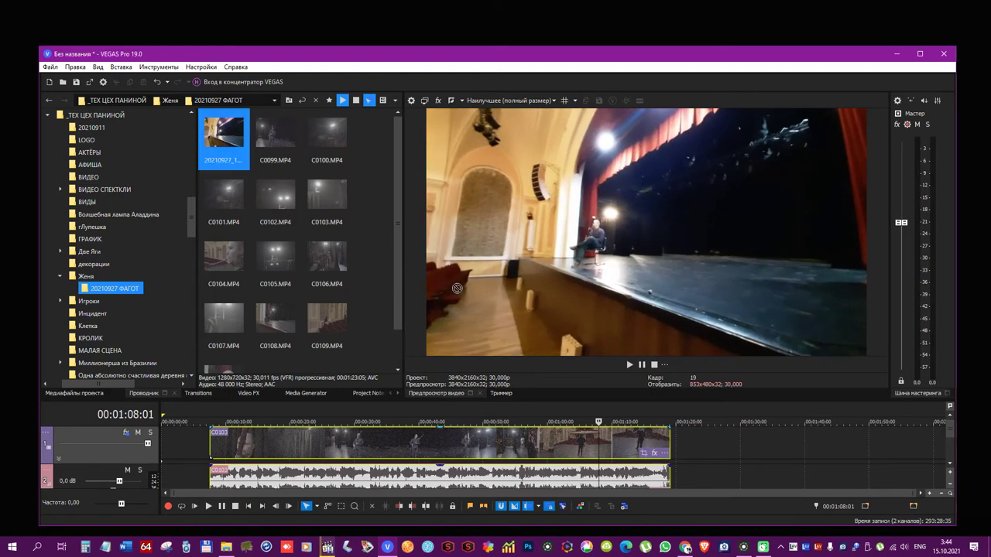
drag(704, 445, 703, 444)
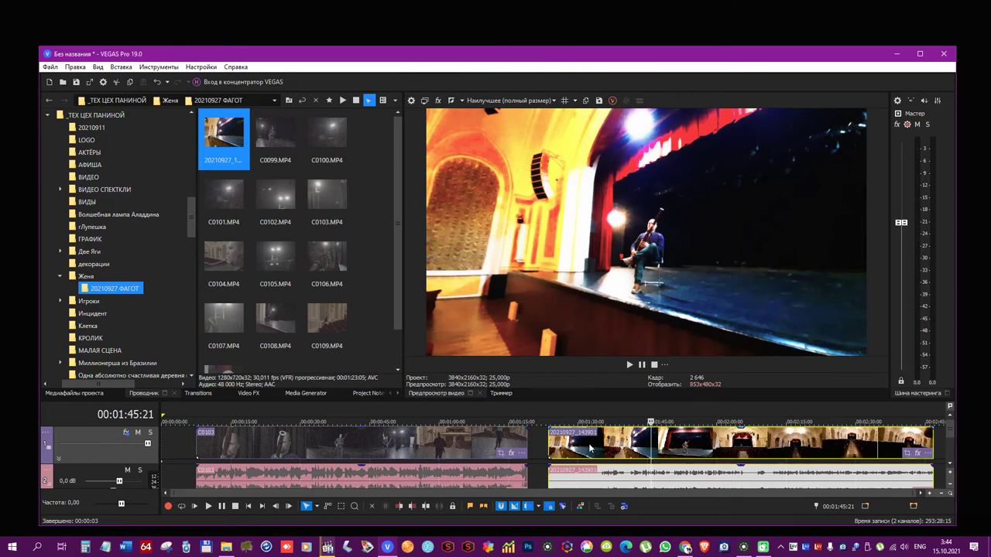
click(126, 433)
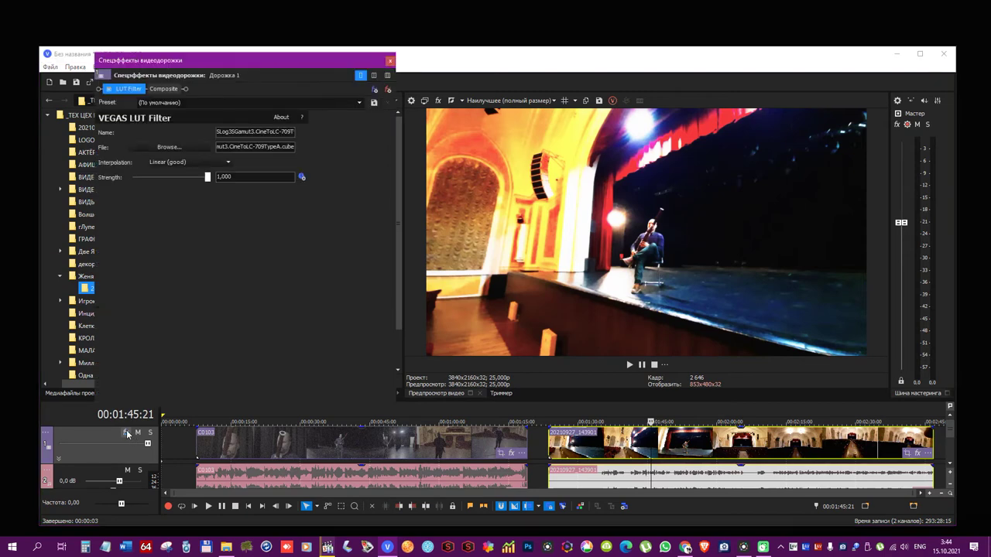
click(110, 89)
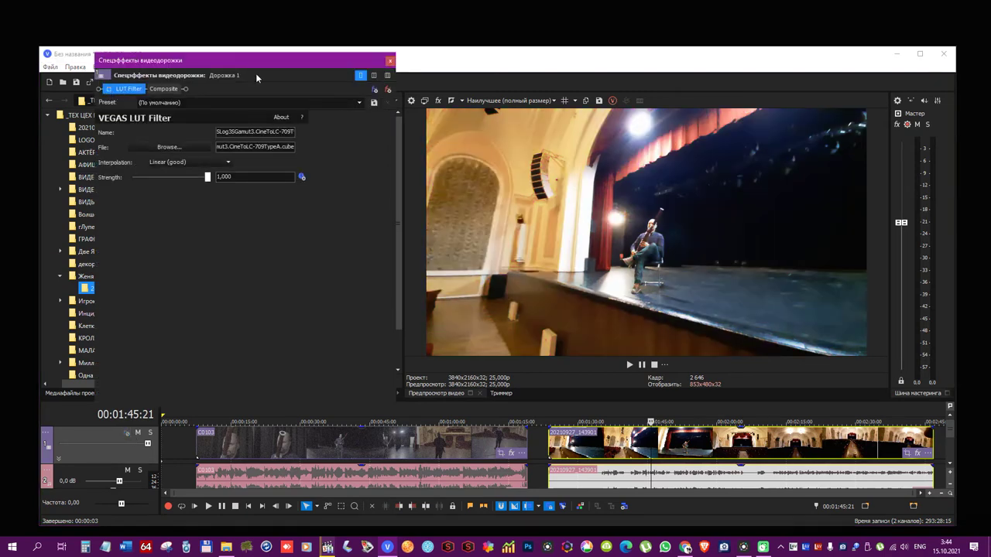
click(679, 407)
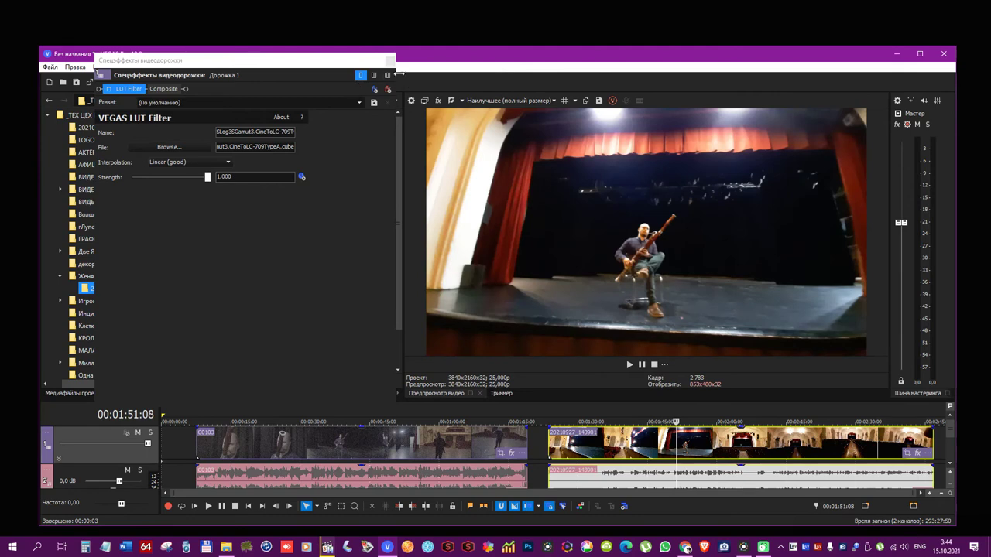
click(388, 60)
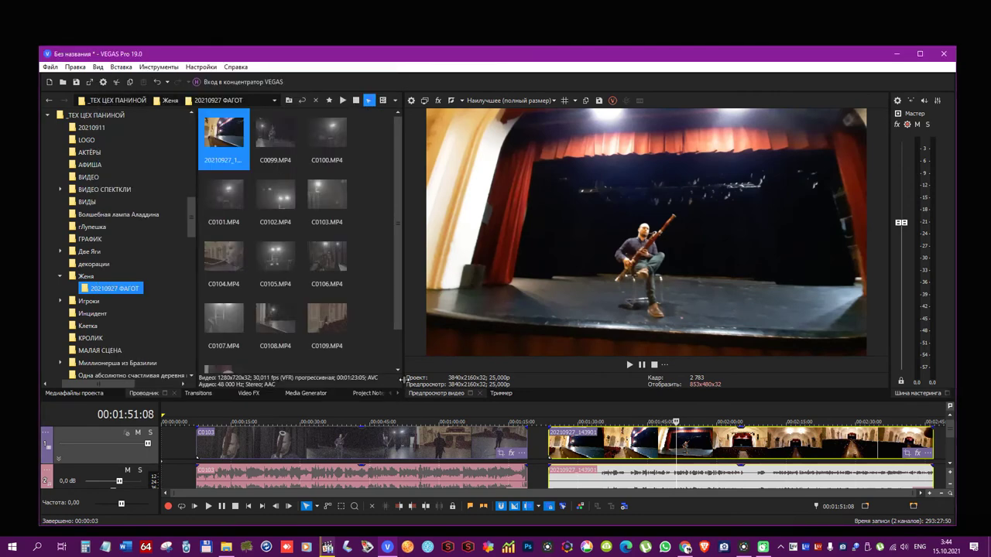
Add a LUT Filter to the C0103 event only and load SLog3SGamut3.CineToLC-709TypeA.cube into it
click(509, 454)
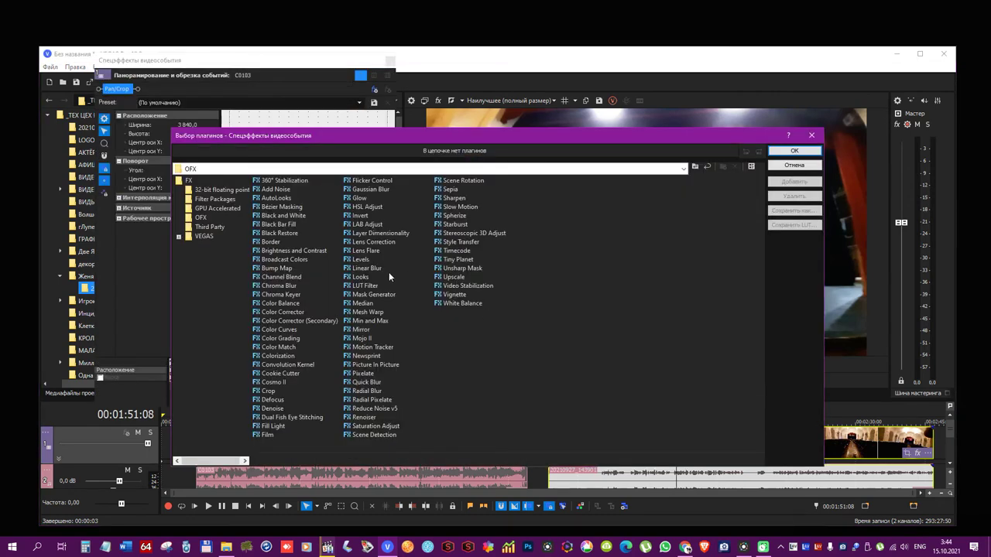
click(363, 287)
click(795, 181)
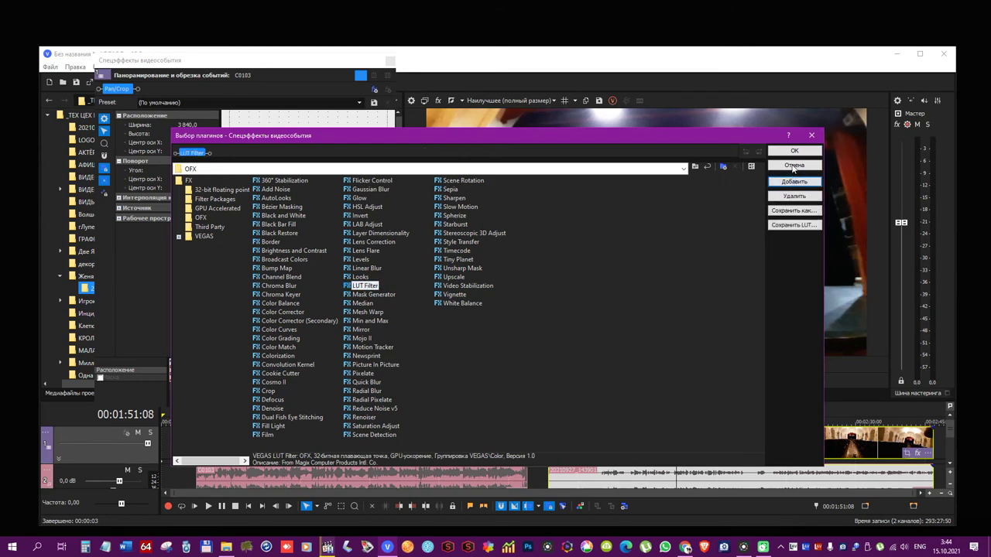
click(794, 150)
click(169, 148)
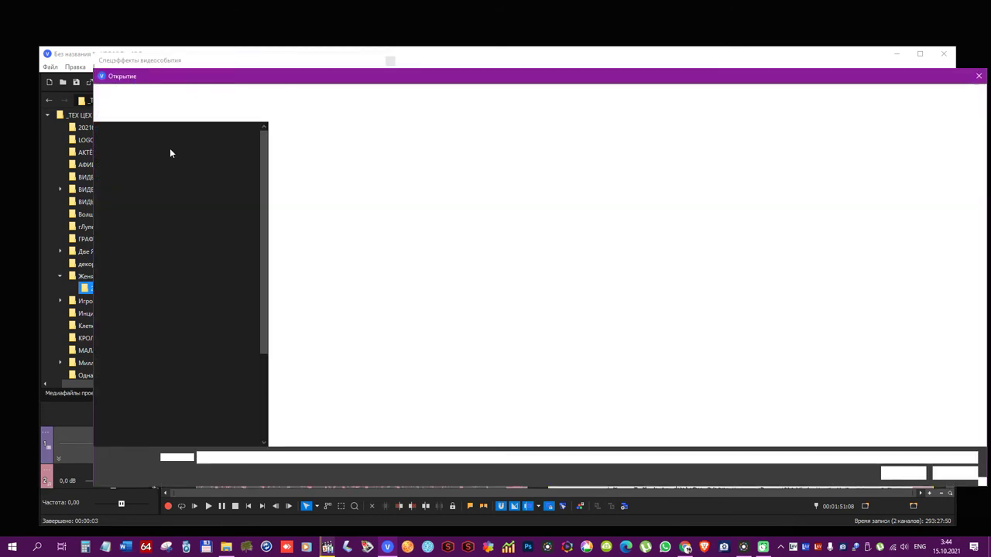
click(349, 166)
click(886, 475)
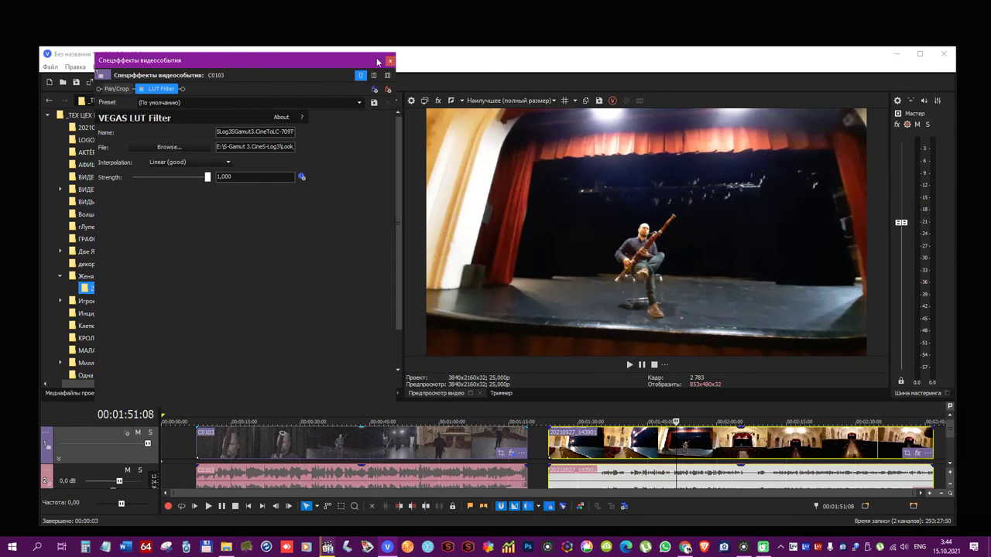
click(390, 61)
Compare the graded C0103 clip with the unfiltered 20210927_143901 clip by scrubbing through both, ending at 00:01:56:11
click(336, 406)
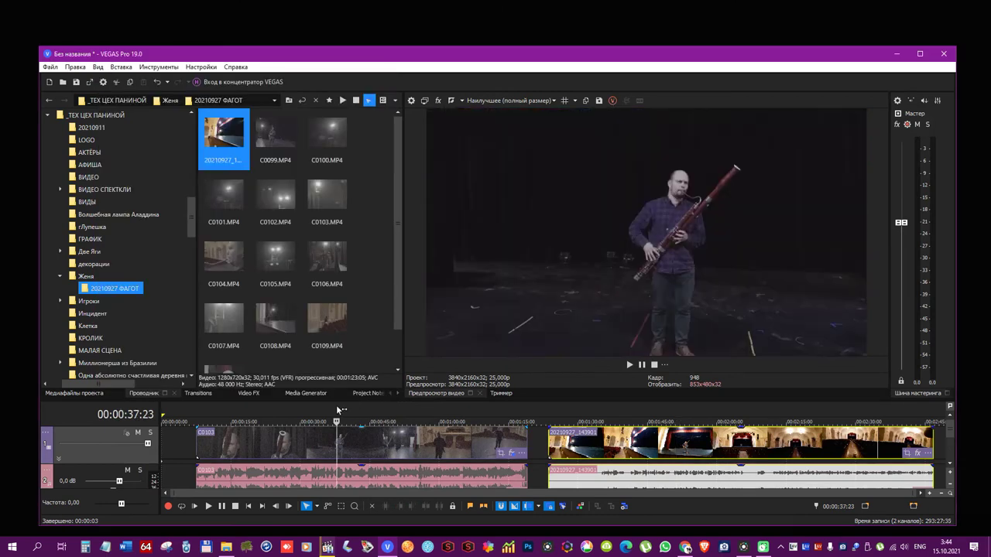
drag(336, 405, 457, 406)
click(480, 408)
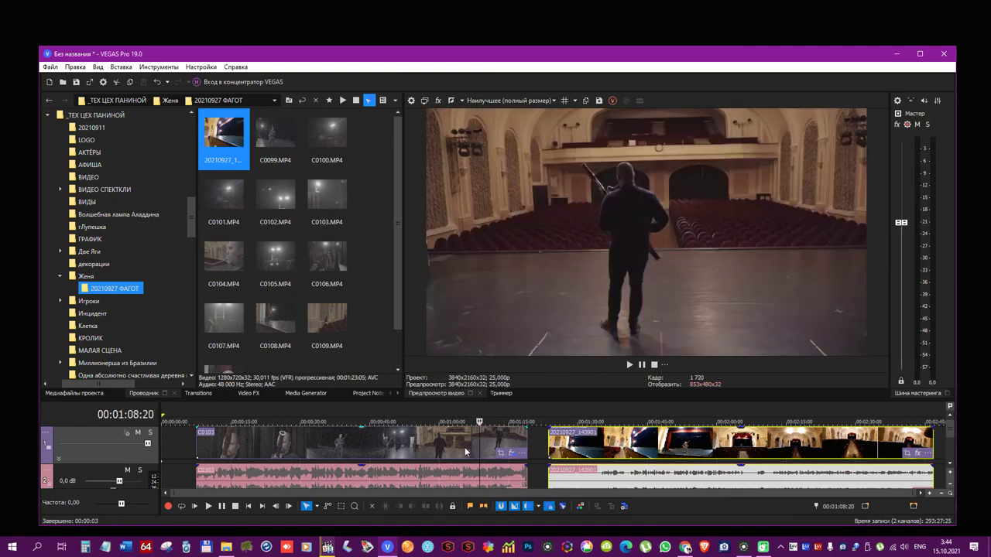
click(650, 413)
drag(650, 413, 701, 413)
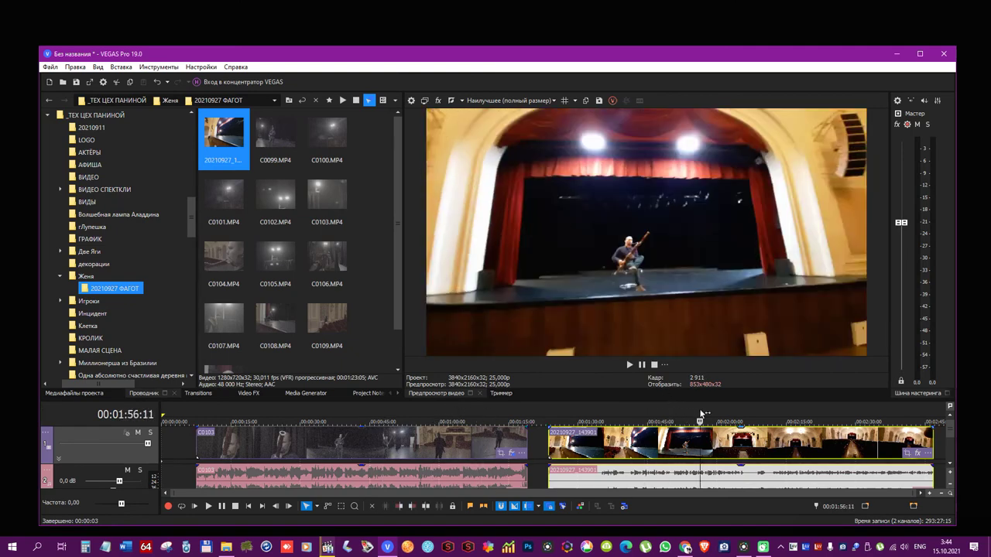
click(918, 455)
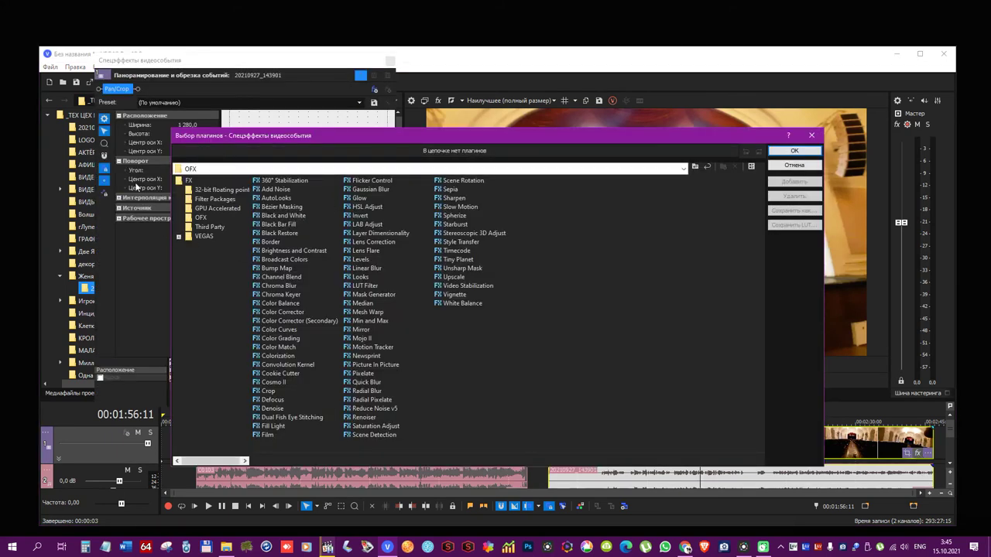
click(801, 167)
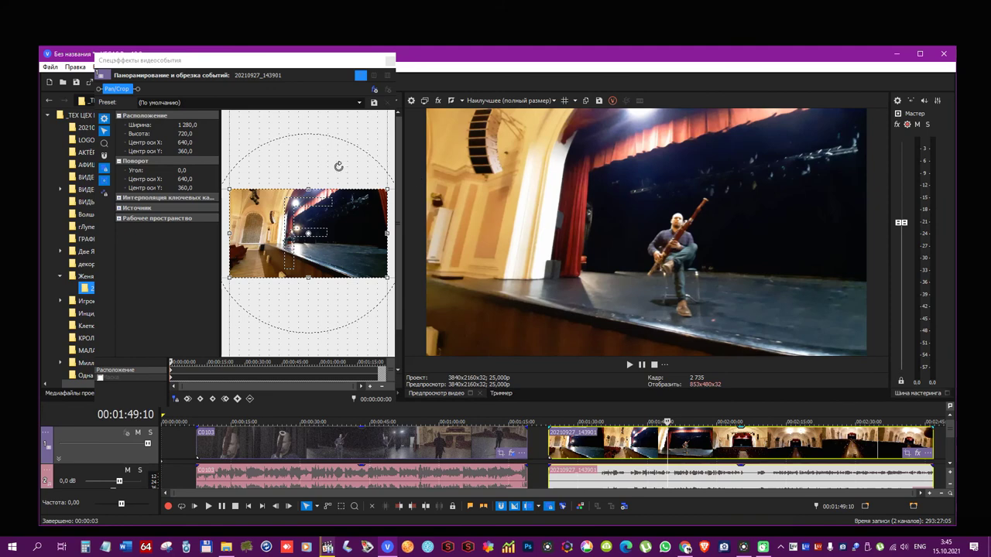
click(389, 60)
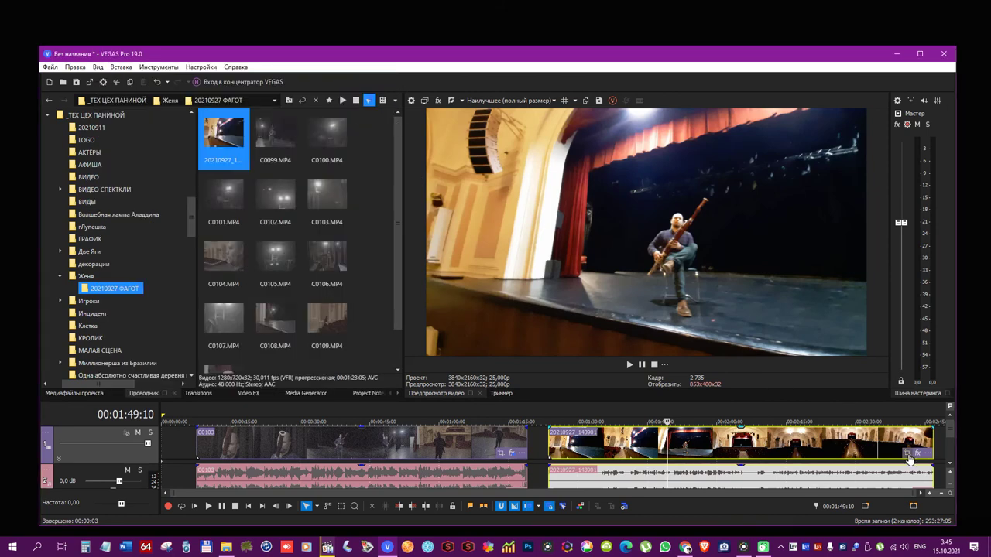
Crop the 20210927_143901 event slightly around its centre with Pan/Crop, to a frame of about 1220 × 686
click(907, 453)
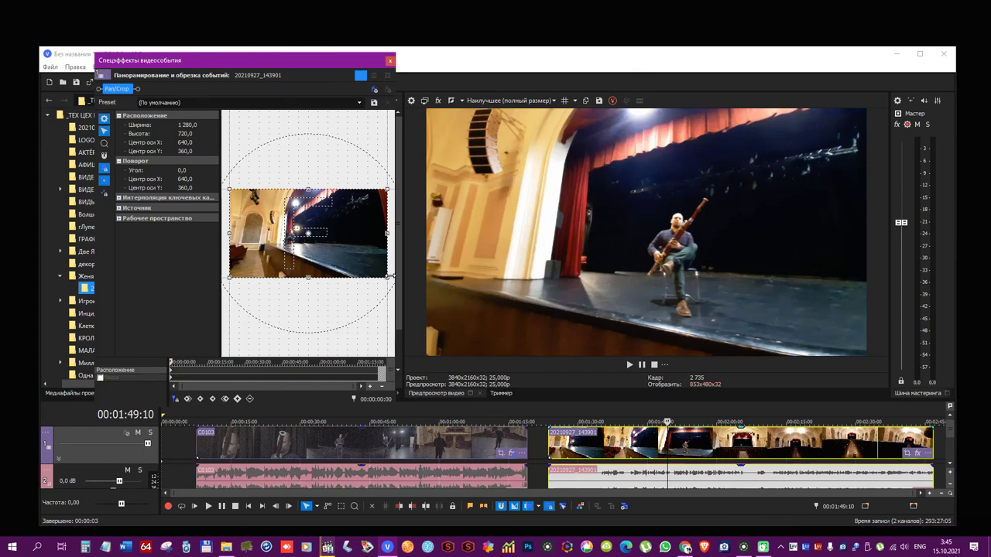
drag(387, 279, 360, 259)
drag(352, 250, 388, 276)
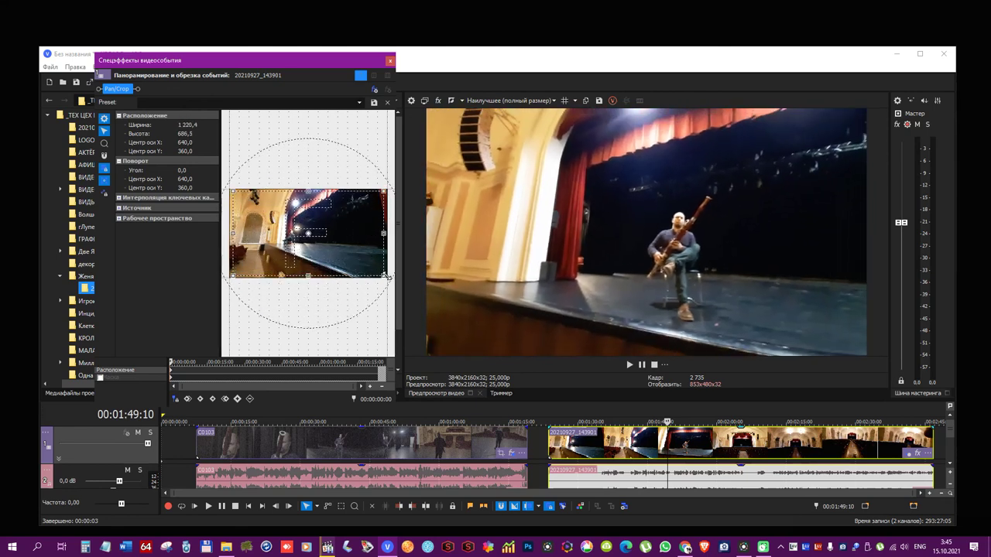
click(391, 61)
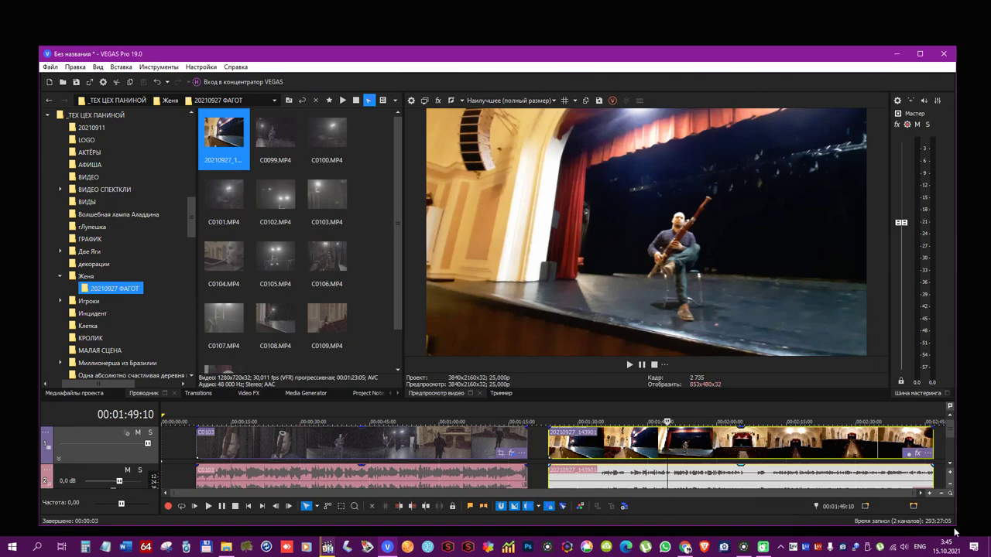